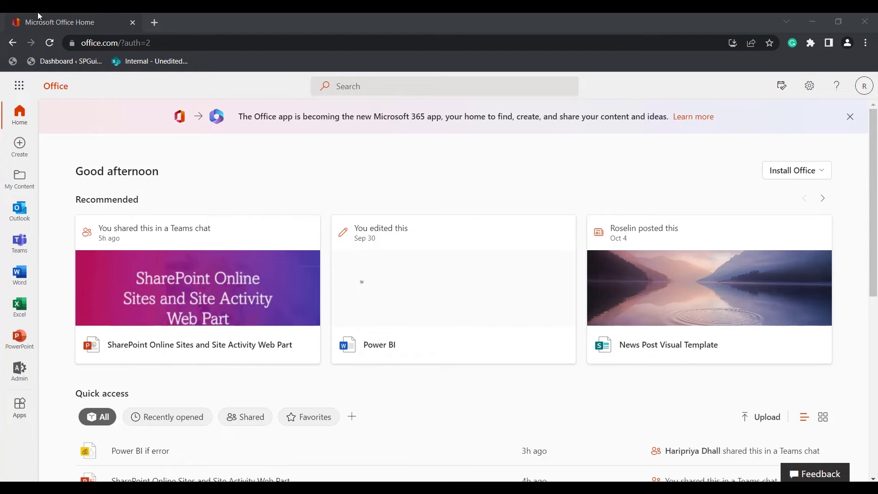
From the Office app launcher, open SharePoint in a new tab and go to Communication Site Page
left_click(18, 85)
left_click(83, 239)
left_click(95, 258)
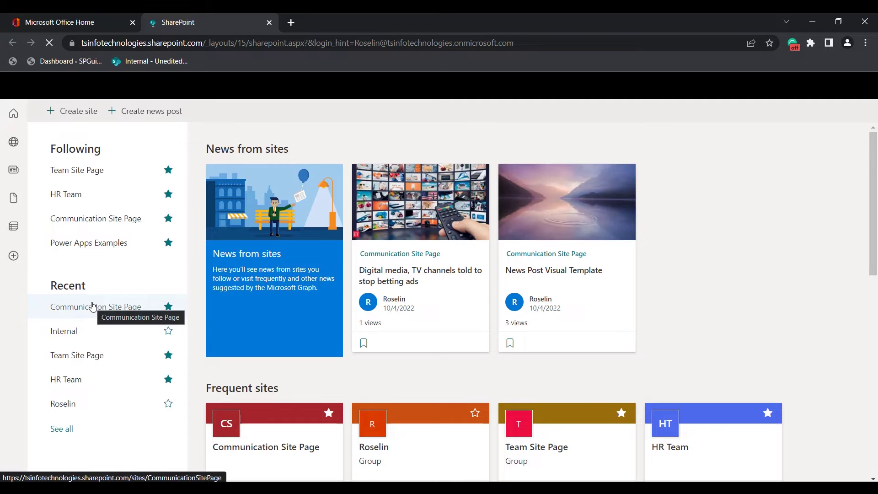
left_click(93, 306)
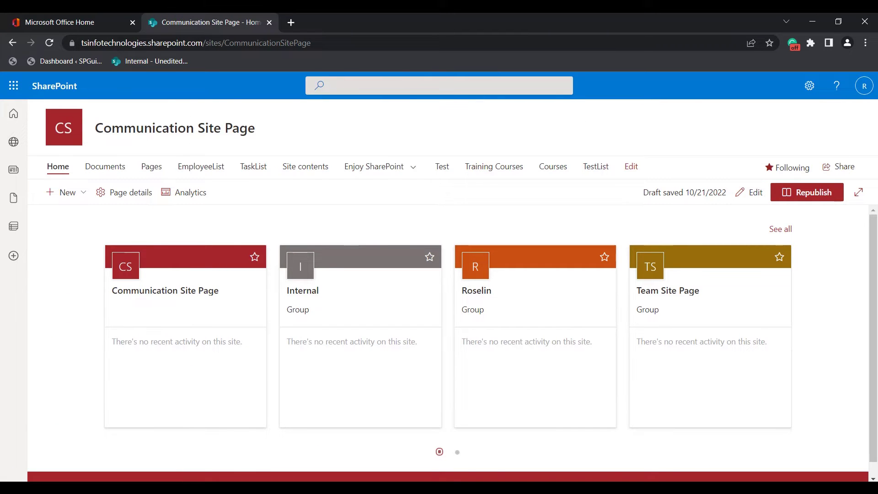
Edit the home page and add a one-column section with a Sites web part, found by searching 'site'
left_click(752, 202)
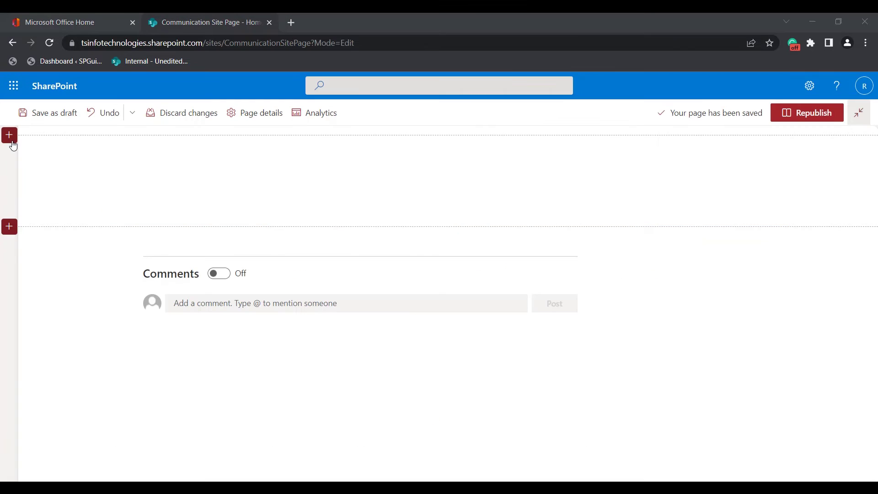
left_click(9, 226)
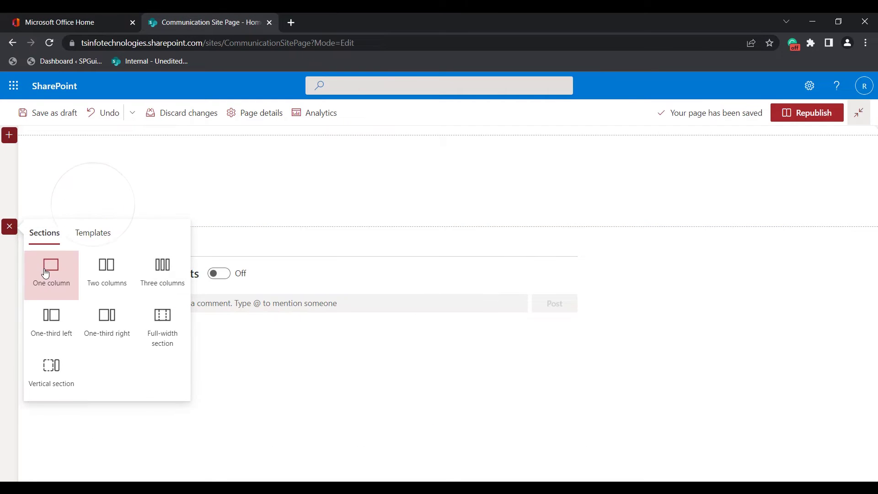
left_click(49, 267)
left_click(448, 236)
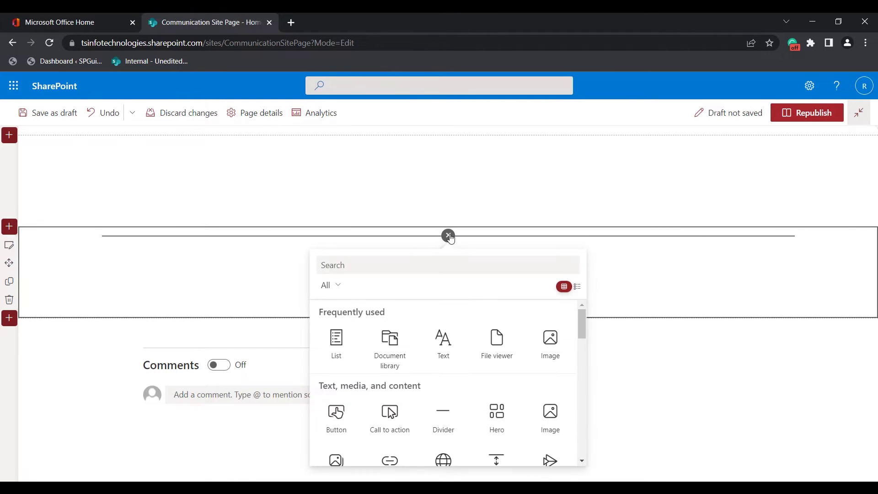
type("site")
left_click(435, 394)
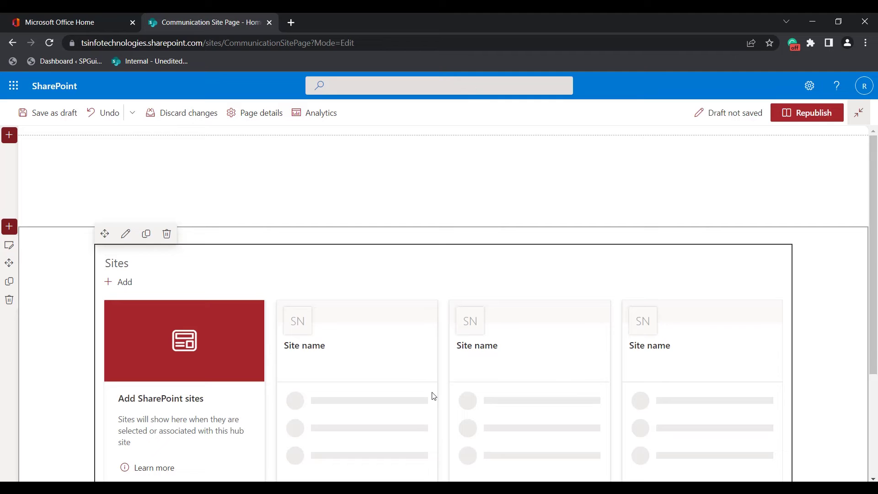
scroll(130, 222, "down", 1)
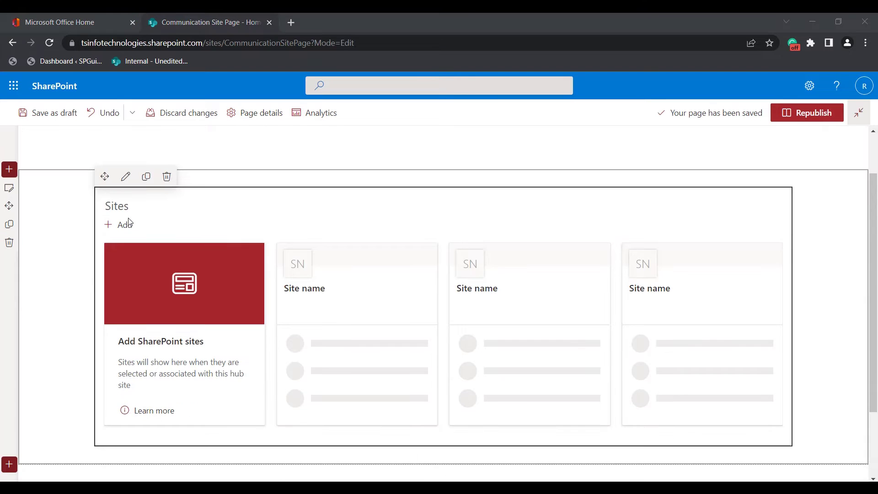
In the Sites web part settings, select Communication Site Page, Internal and Roselin
left_click(121, 229)
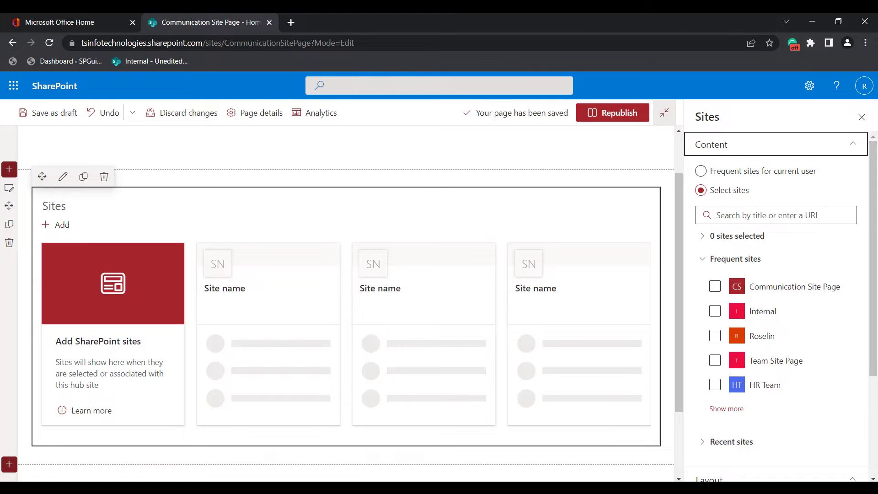
left_click(751, 148)
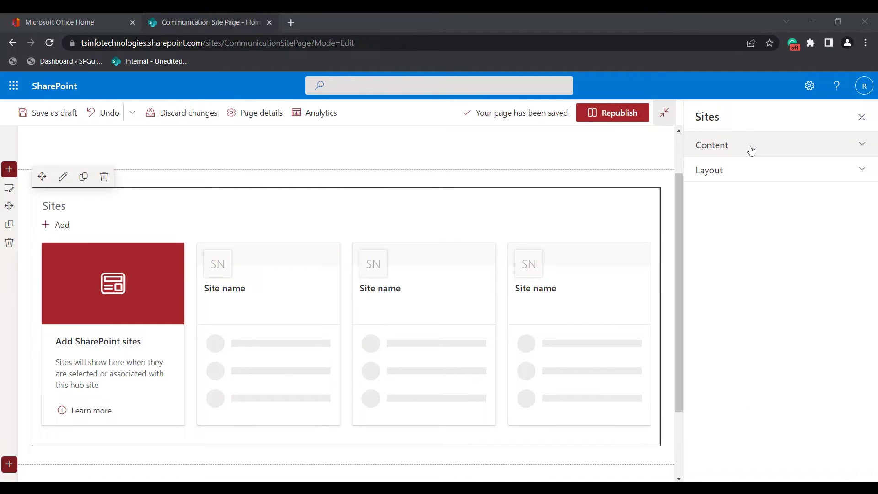
left_click(751, 148)
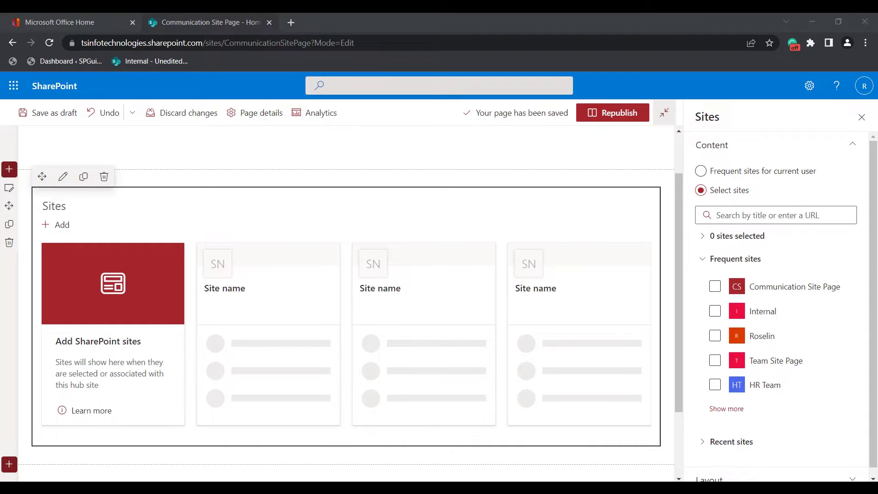
left_click(714, 288)
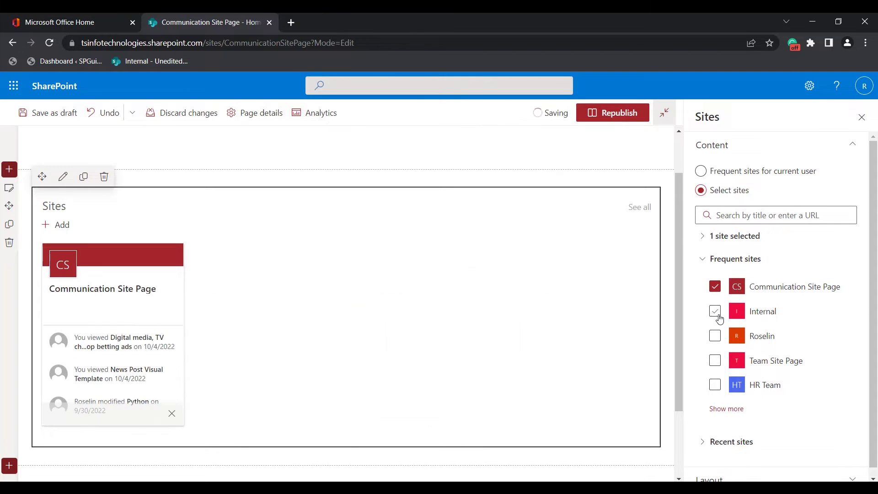
left_click(715, 312)
left_click(714, 337)
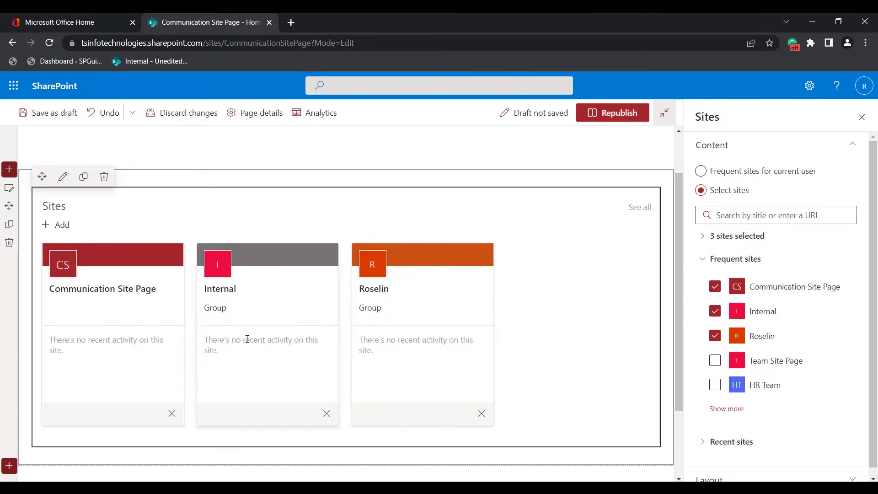
Add HR Team as the fourth site, review the chosen sites, and collapse the Frequent and Recent lists
scroll(754, 365, "down", 4)
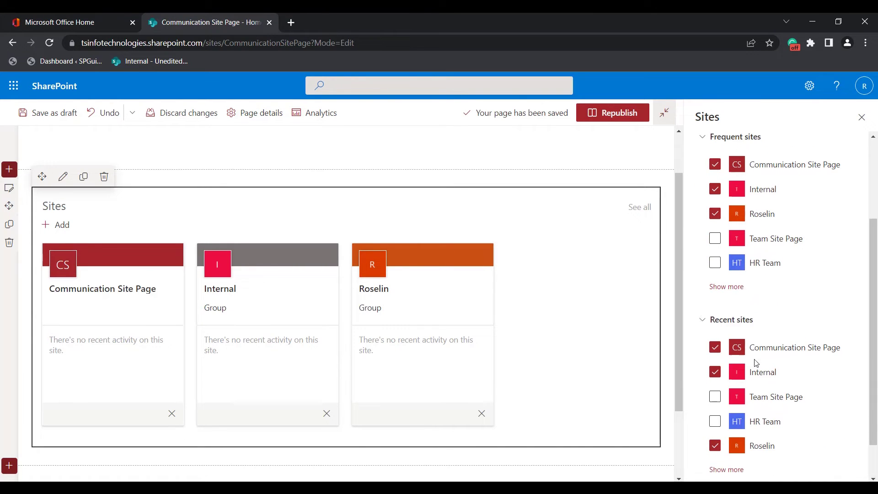
left_click(713, 376)
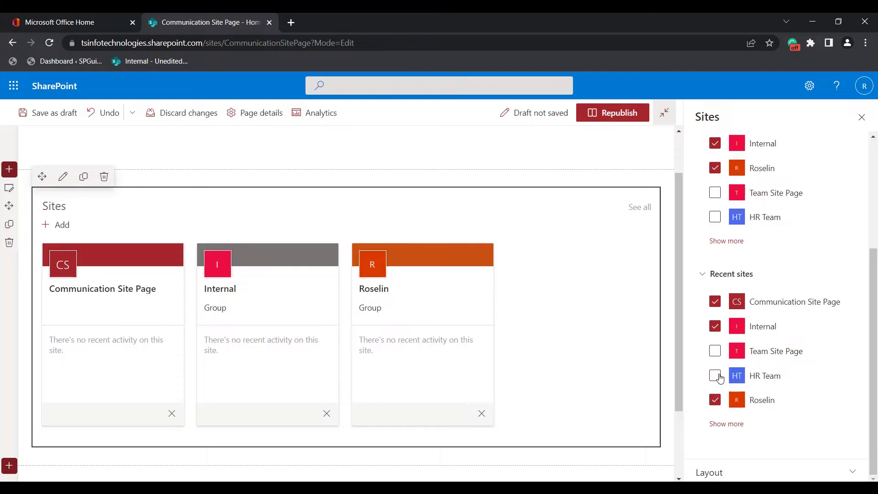
scroll(790, 412, "up", 4)
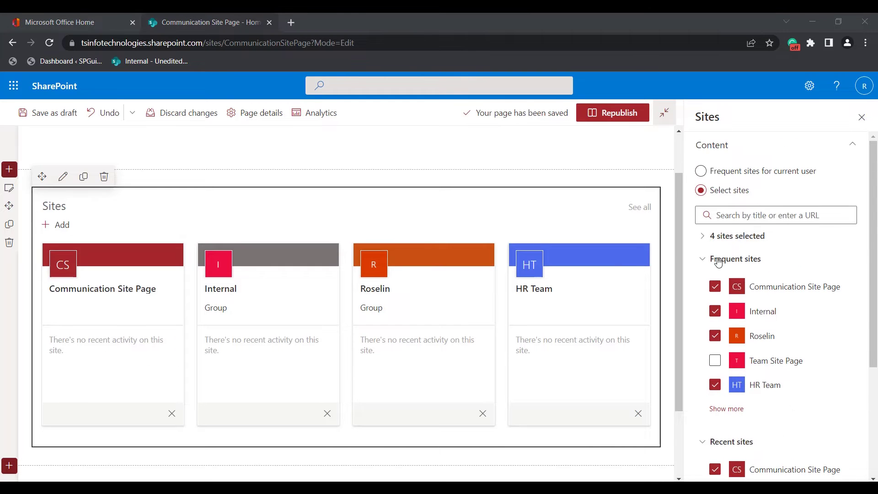
left_click(707, 238)
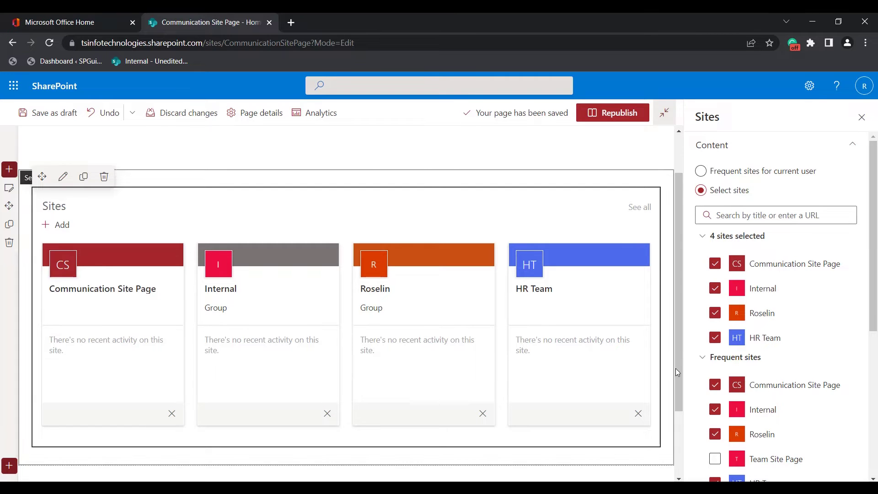
left_click(709, 244)
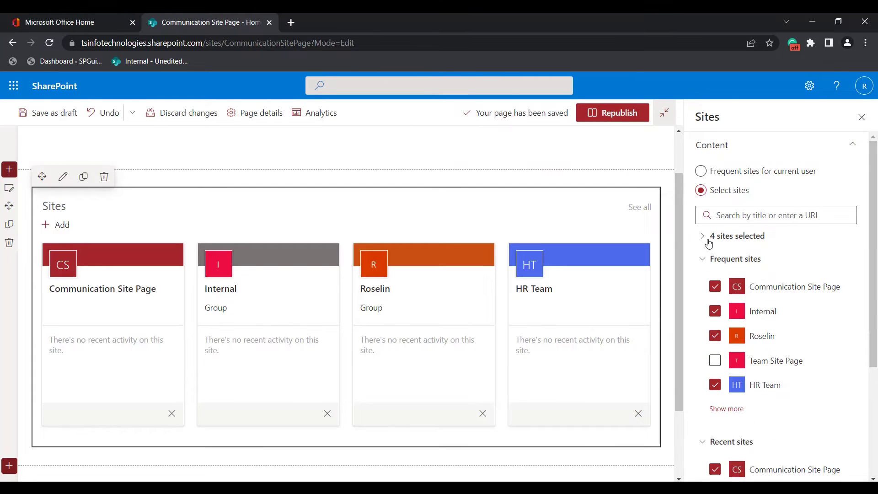
left_click(704, 259)
left_click(701, 283)
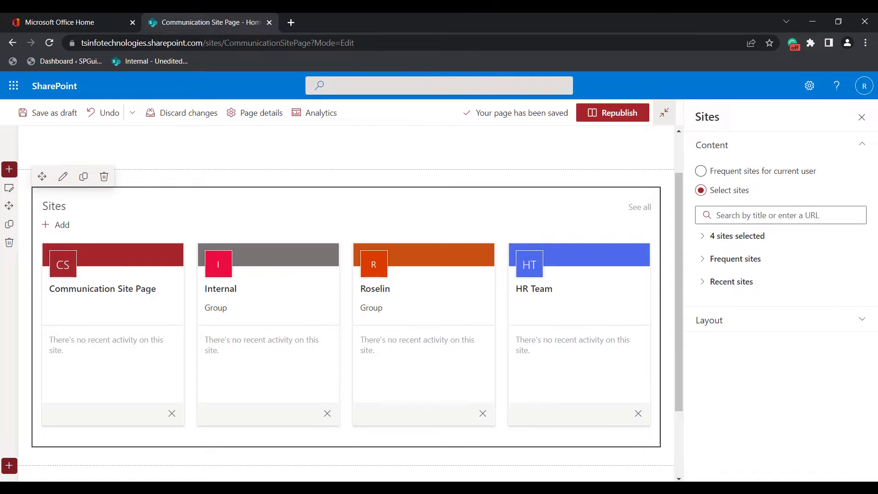
Set the Sites web part to the Filmstrip layout, keeping it visible even when empty
left_click(712, 328)
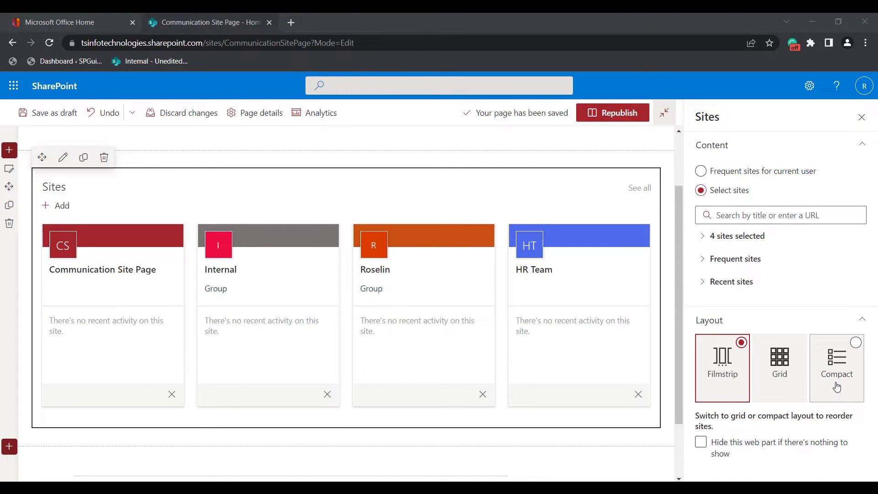
left_click(755, 451)
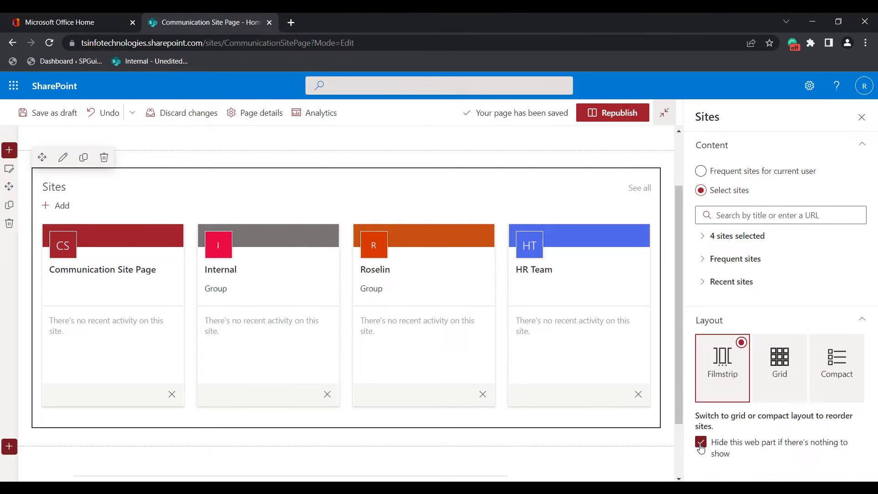
left_click(696, 448)
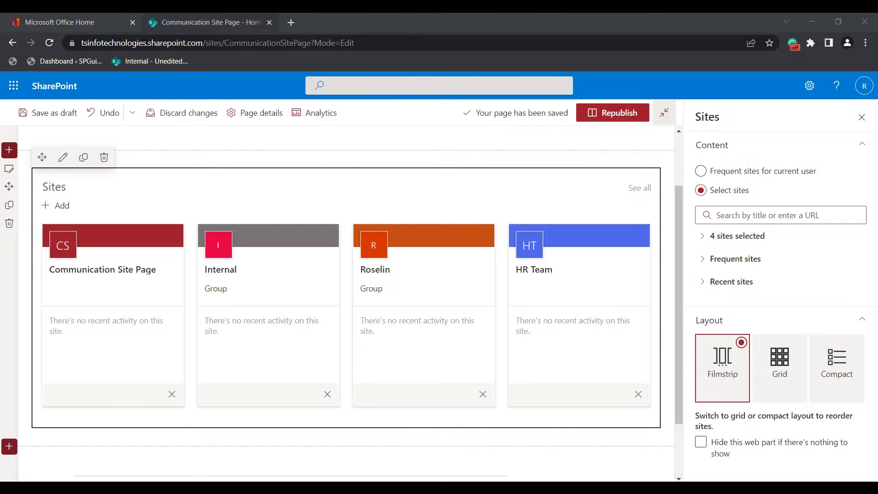
left_click(779, 361)
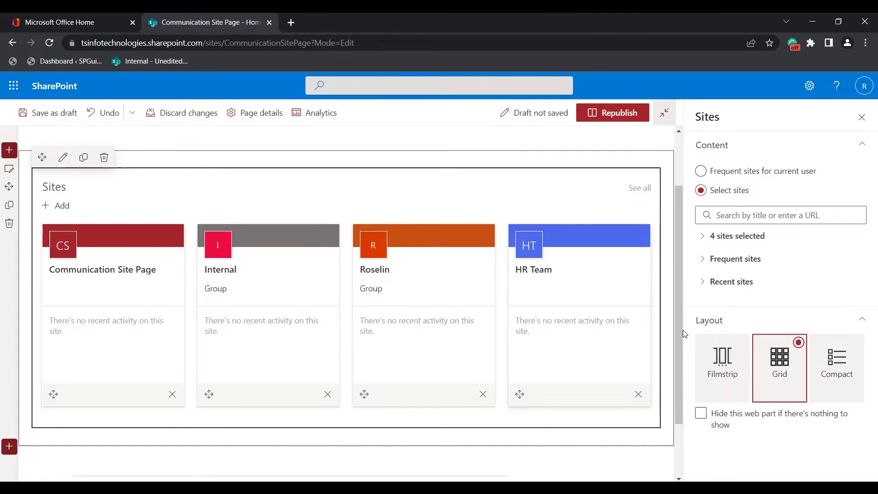
left_click(832, 371)
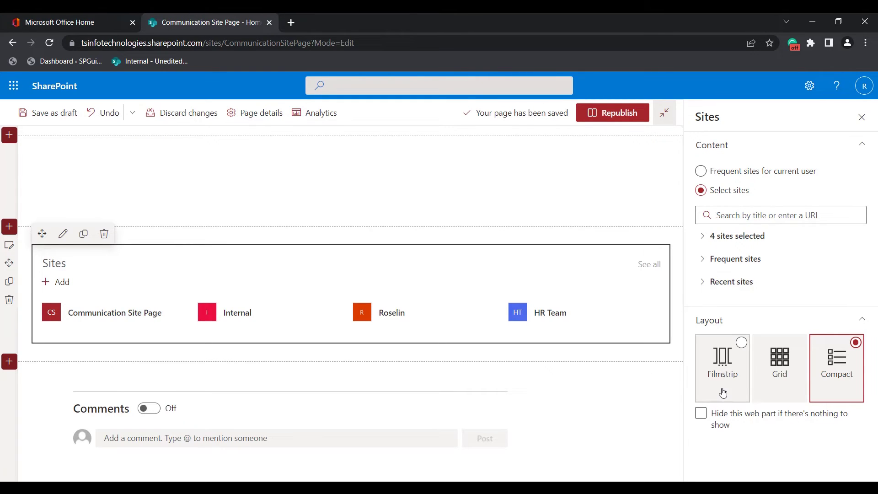
left_click(723, 393)
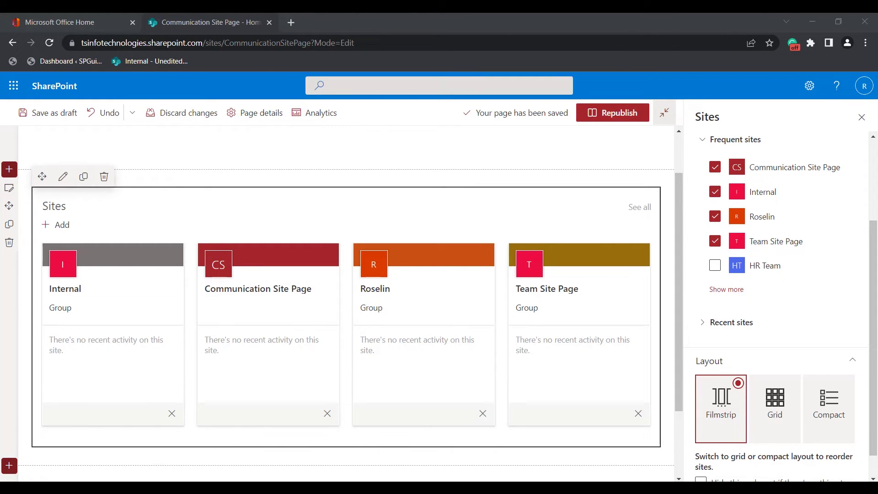
Republish the home page with Internal, Communication Site Page, Roselin and Team Site Page cards
left_click(613, 113)
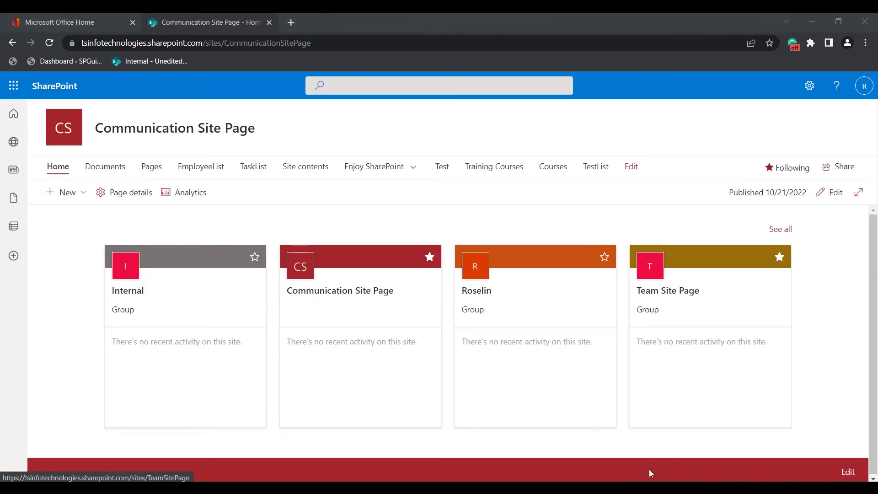
Re-enter edit mode and add a one-column section below the site cards with a Site activity web part
left_click(835, 193)
scroll(505, 311, "down", 3)
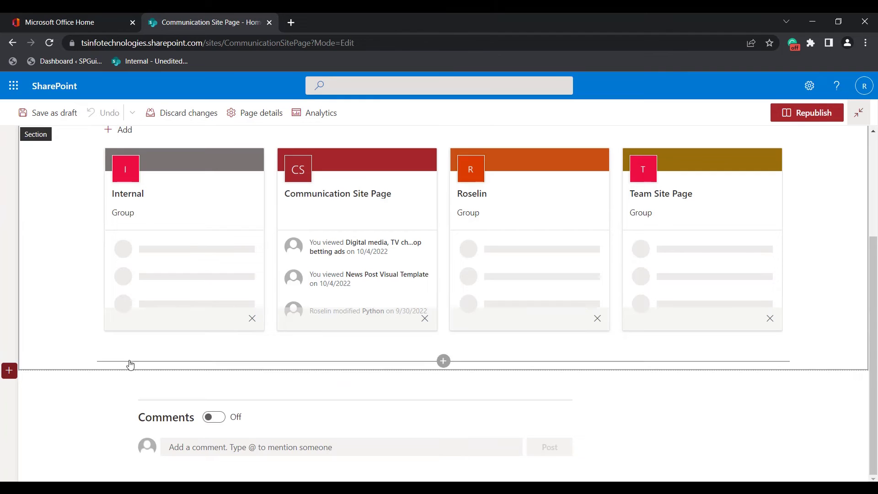
left_click(10, 368)
left_click(42, 351)
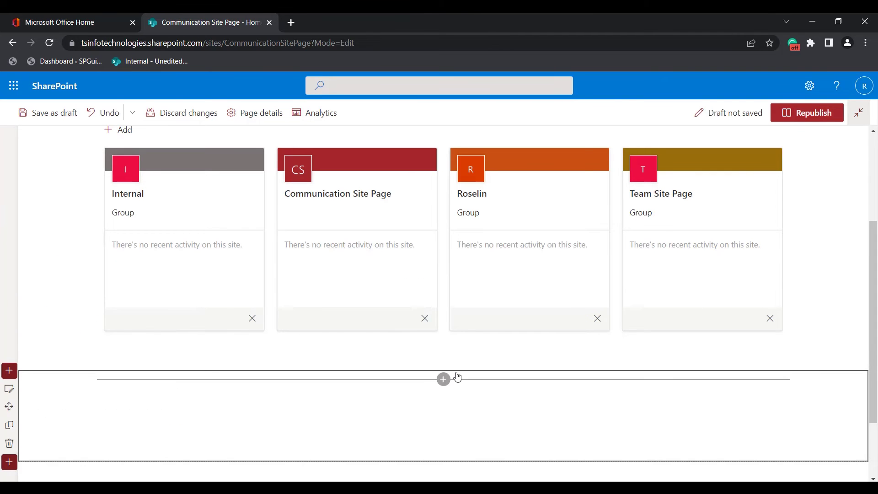
left_click(443, 379)
type("site")
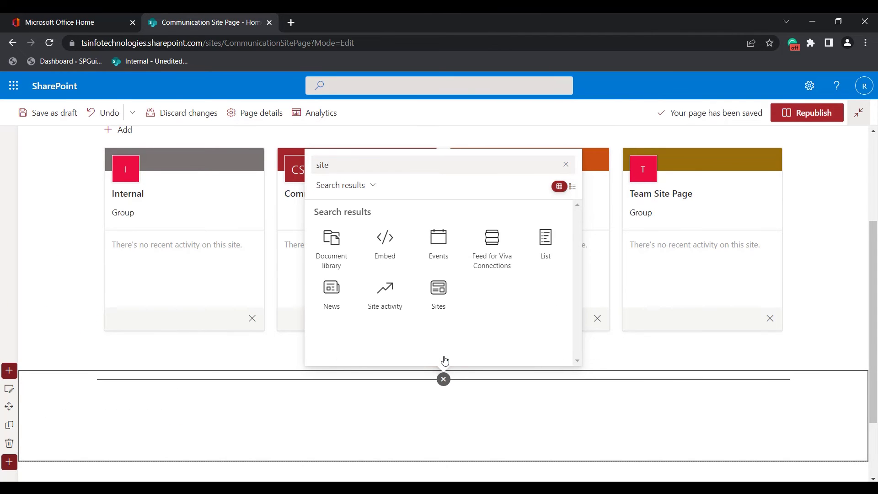
left_click(380, 307)
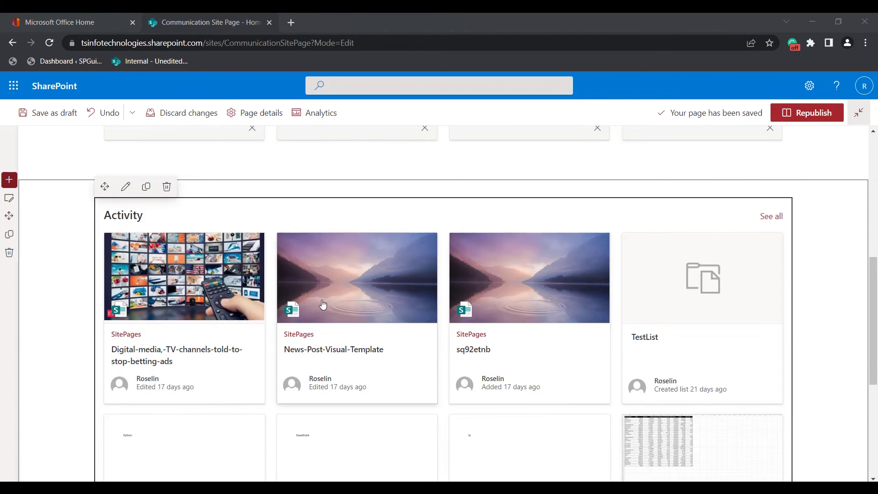
scroll(594, 384, "down", 1)
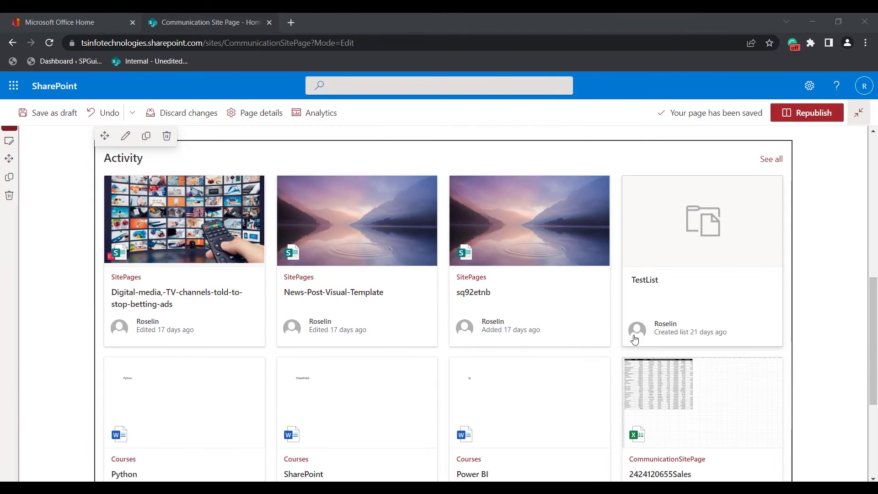
scroll(617, 352, "down", 3)
scroll(173, 330, "up", 3)
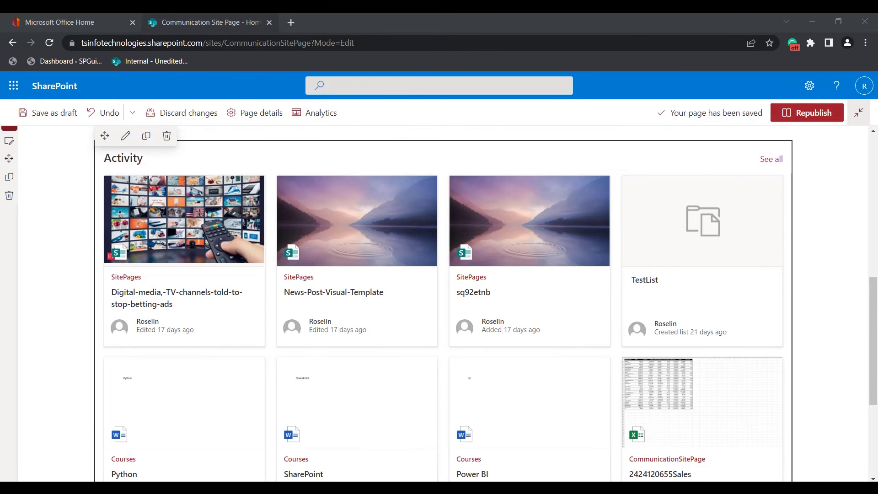
scroll(355, 359, "down", 1)
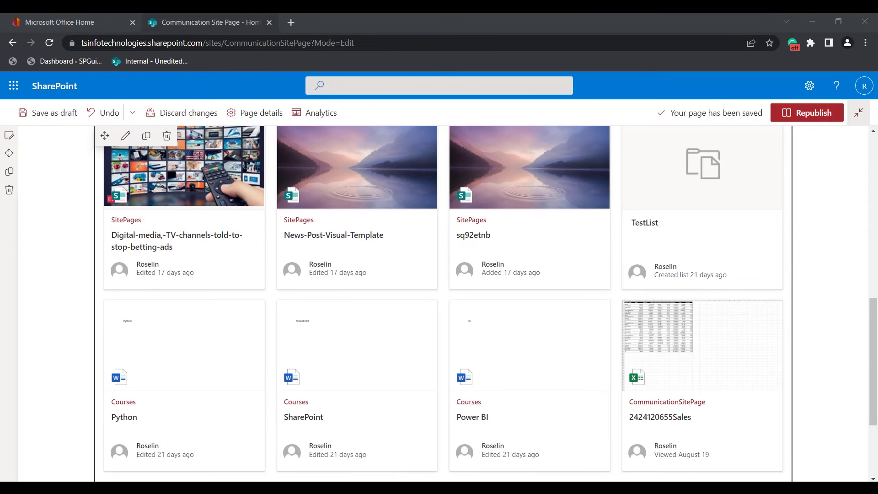
scroll(355, 275, "up", 1)
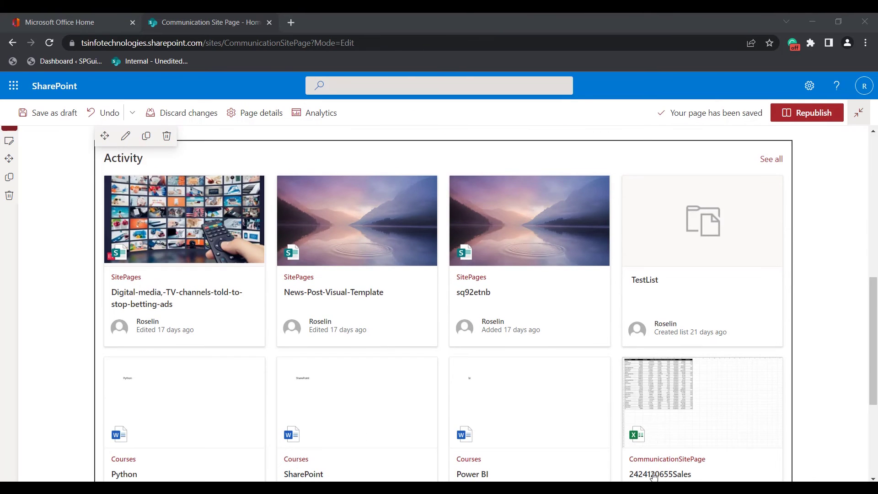
In the Site activity web part settings, change the maximum items shown at a time to 10
left_click(125, 136)
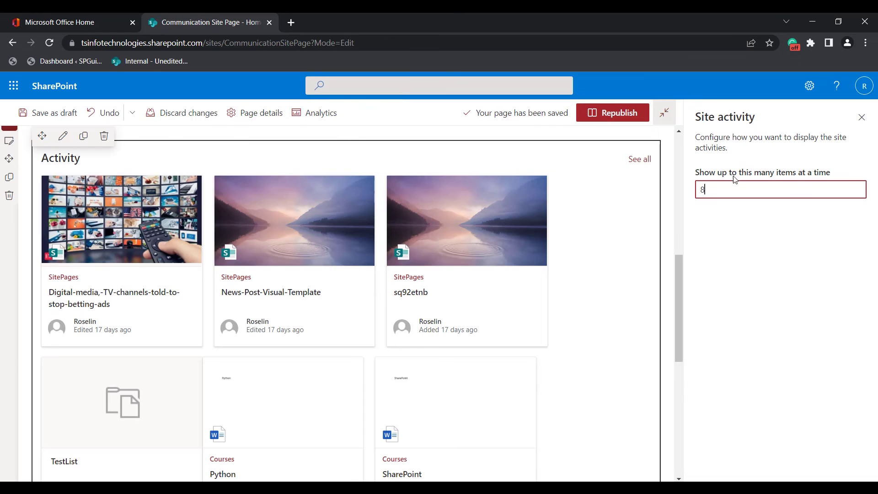
left_click_drag(700, 178, 837, 179)
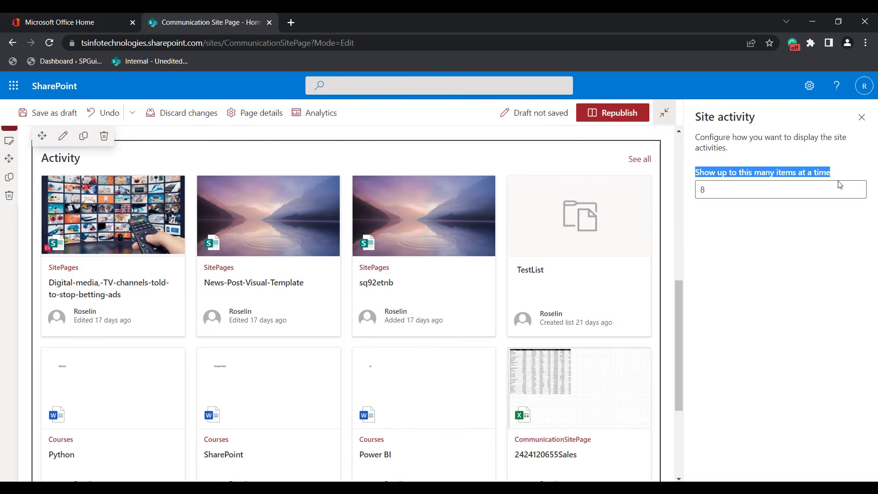
left_click(837, 180)
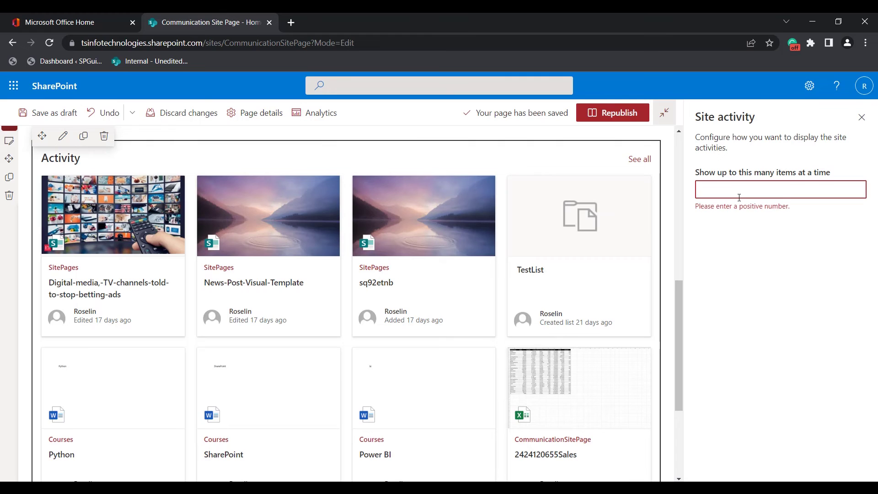
type("20")
scroll(525, 280, "down", 3)
scroll(525, 280, "down", 5)
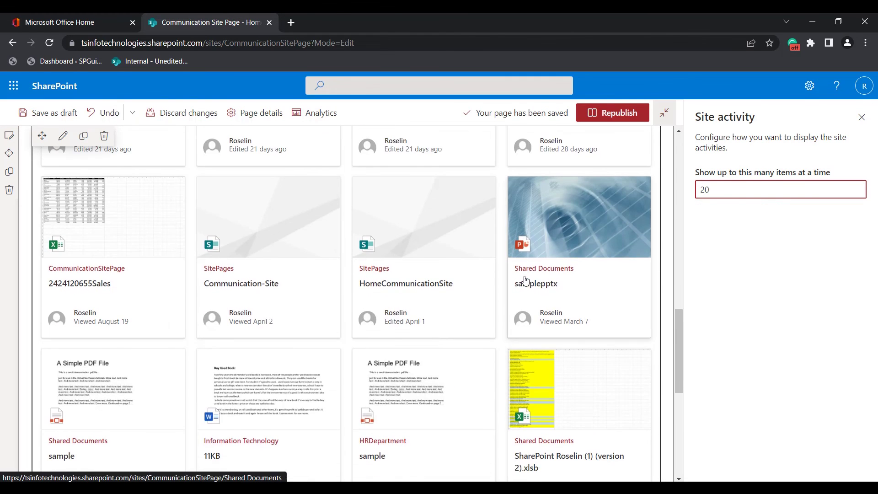
key("BackSpace")
key("BackSpace")
type("10")
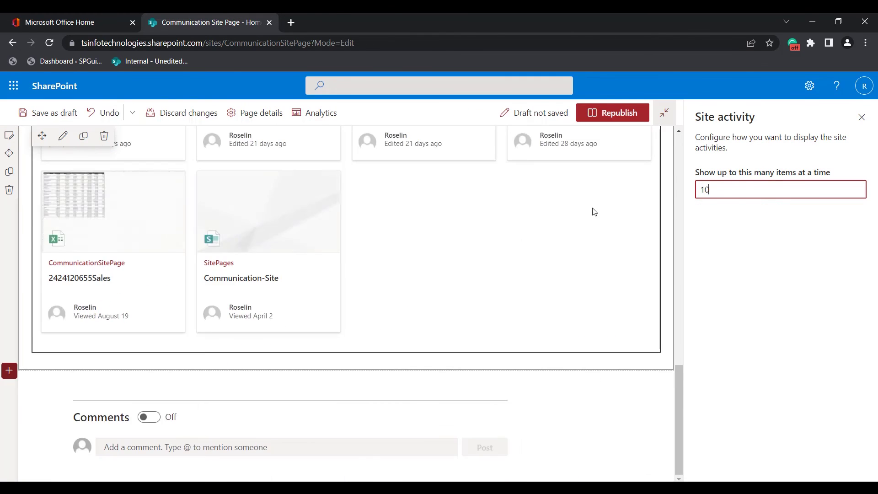
scroll(209, 376, "down", 5)
scroll(298, 348, "up", 2)
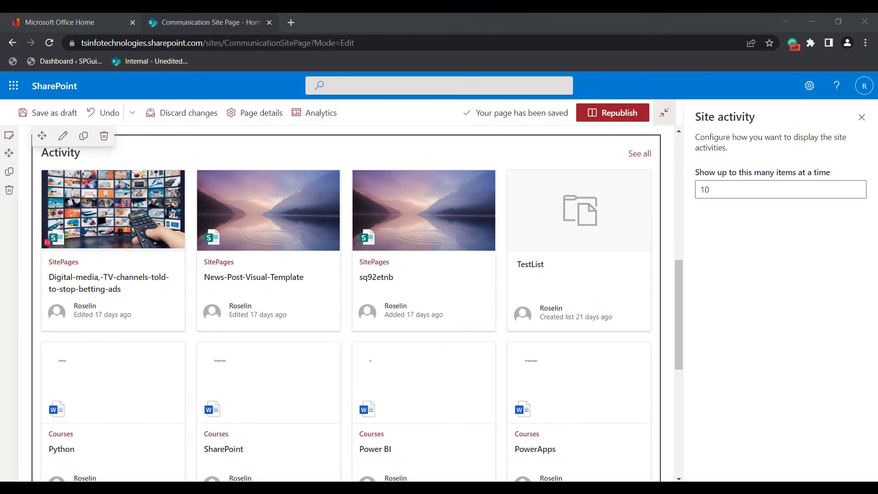
scroll(641, 216, "up", 1)
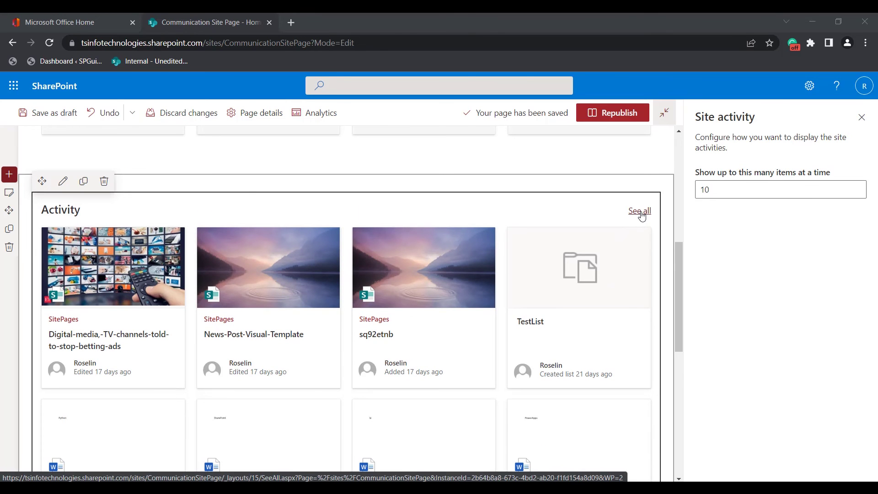
Close the settings pane, check the Sites cards above the Activity section, and republish the page
left_click(641, 213)
scroll(497, 317, "down", 3)
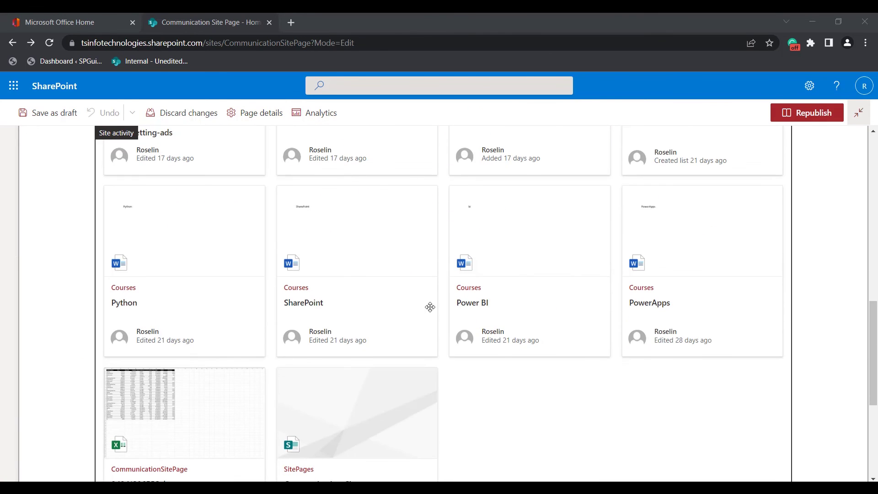
scroll(445, 383, "up", 2)
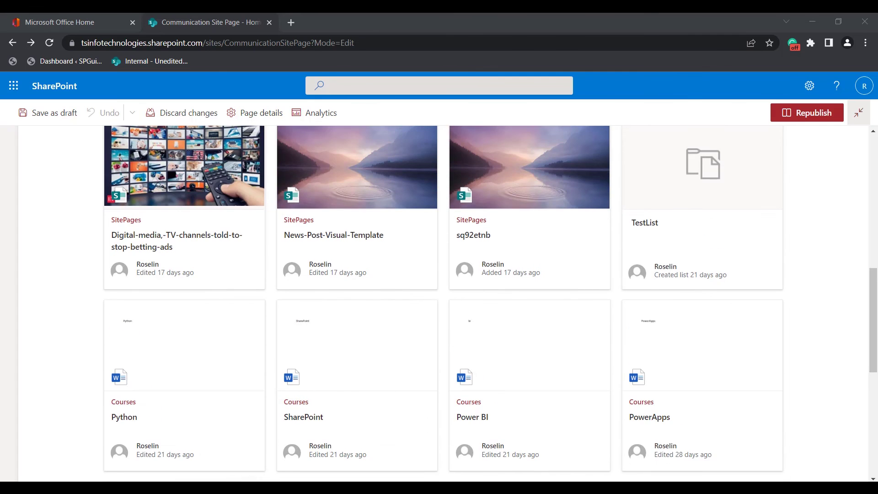
scroll(533, 382, "up", 2)
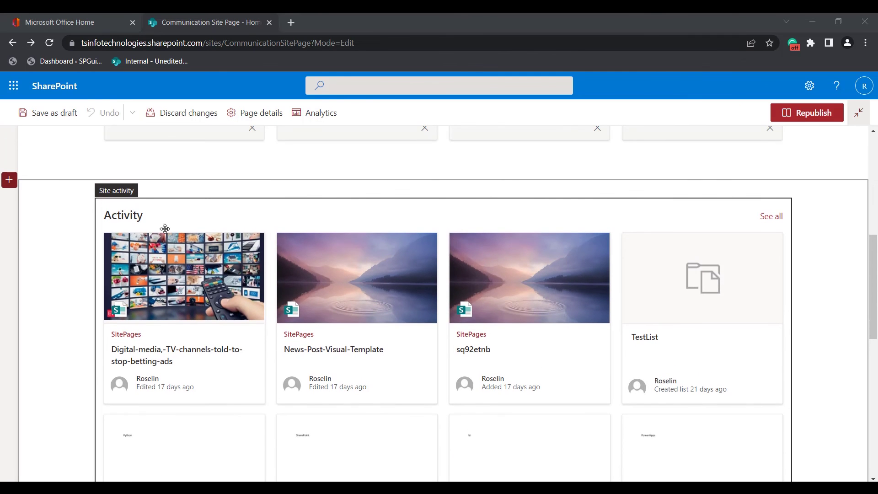
scroll(585, 368, "up", 5)
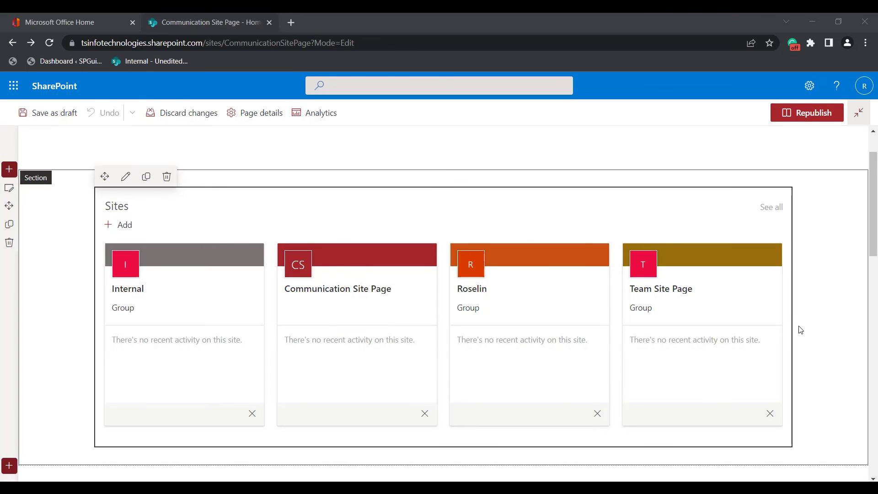
left_click(792, 118)
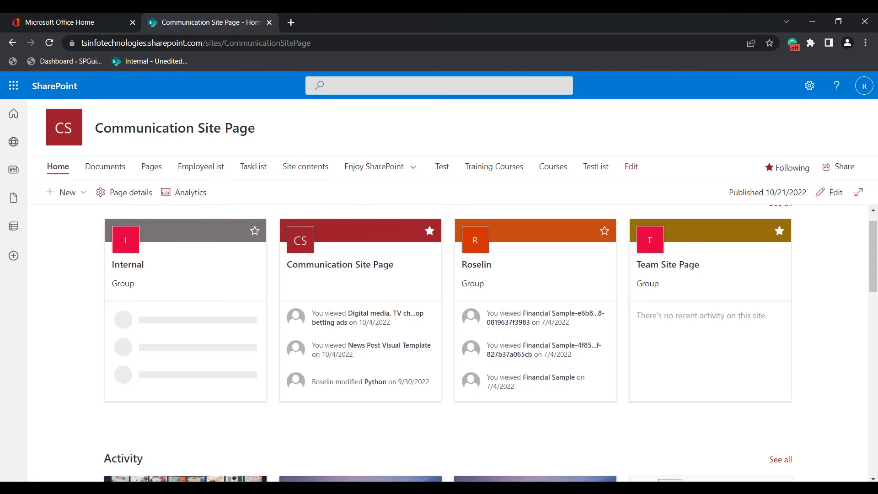